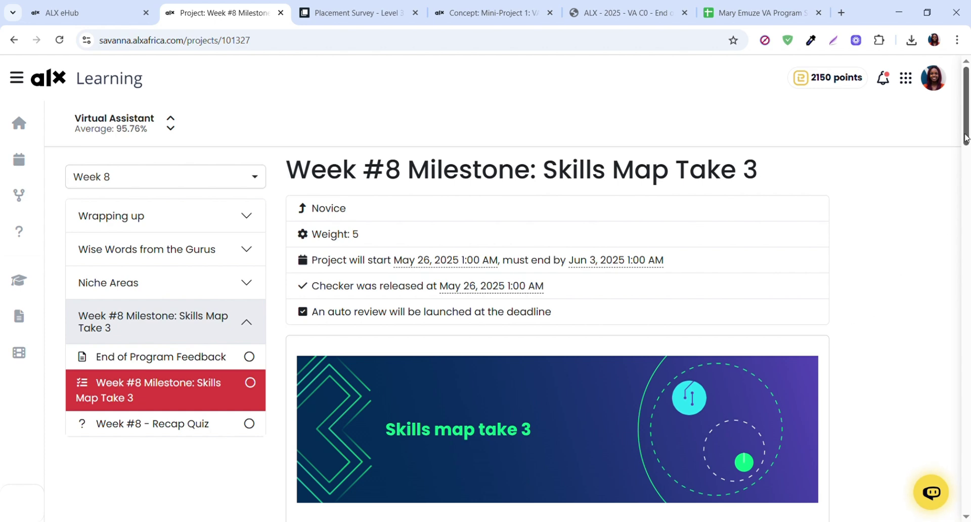
- In the VA Program Simple Skills Tracker spreadsheet, set the Internet research rating to 4 and look over the remaining ratings
left_click_drag(966, 137, 966, 209)
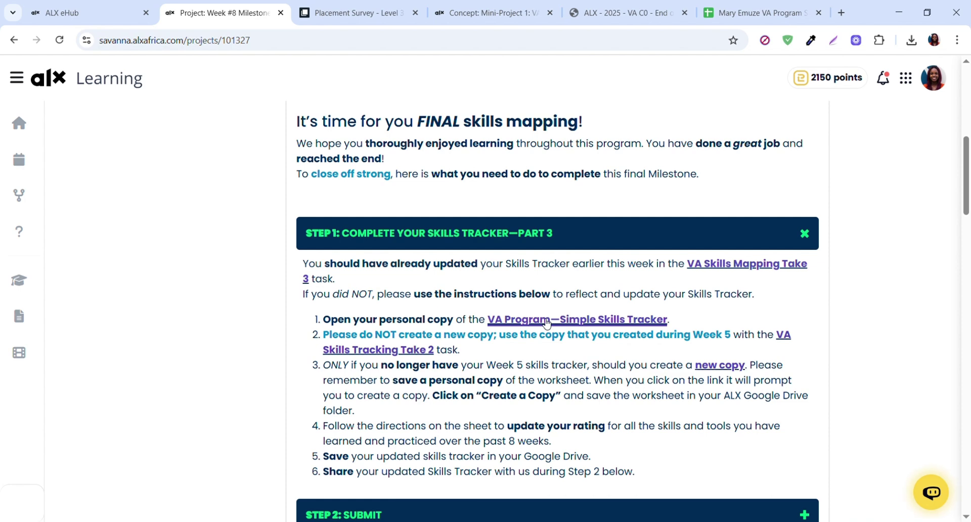
left_click(760, 14)
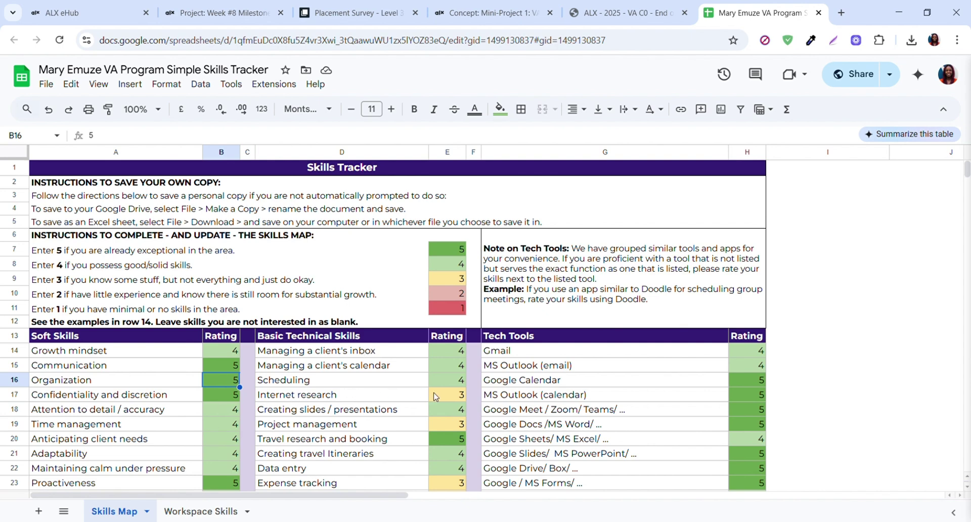
left_click(460, 396)
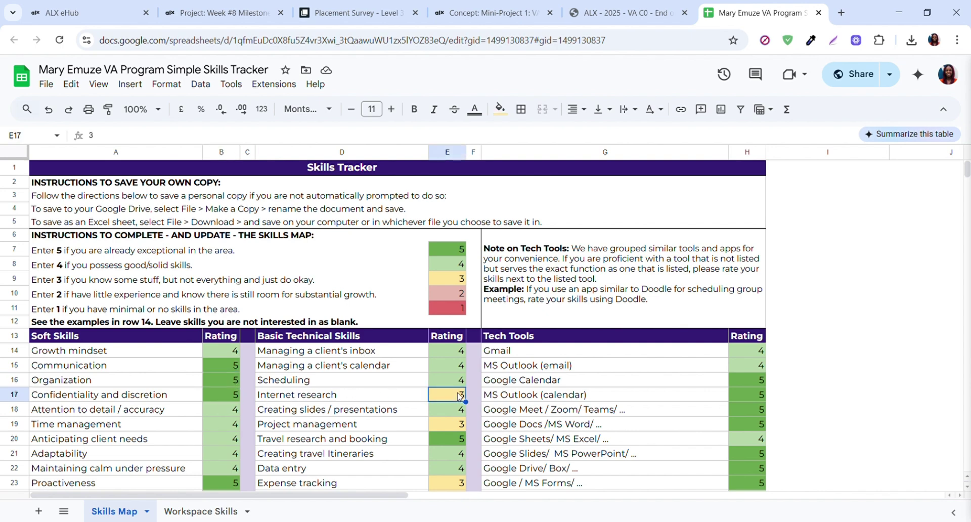
type("4")
key("Return")
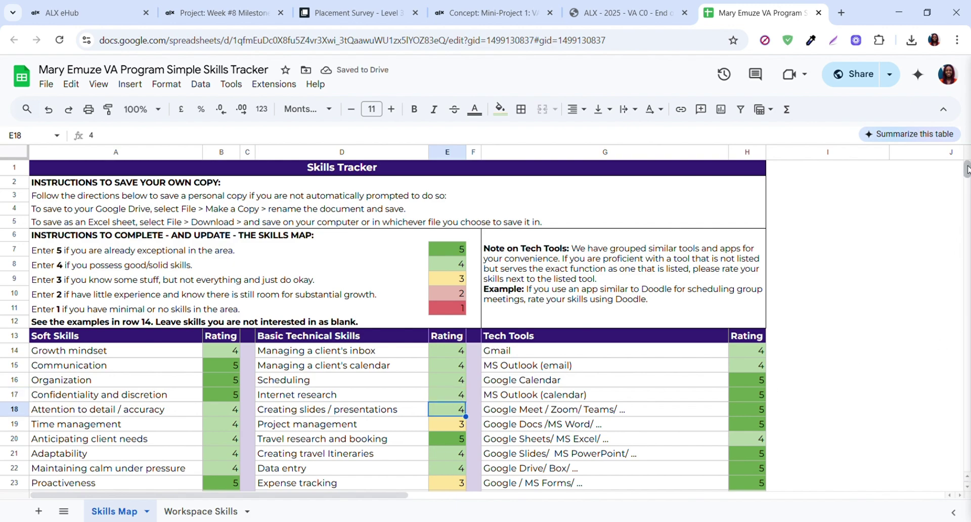
mouse_move(967, 169)
left_mouse_down()
mouse_move(967, 192)
mouse_move(967, 172)
left_mouse_up()
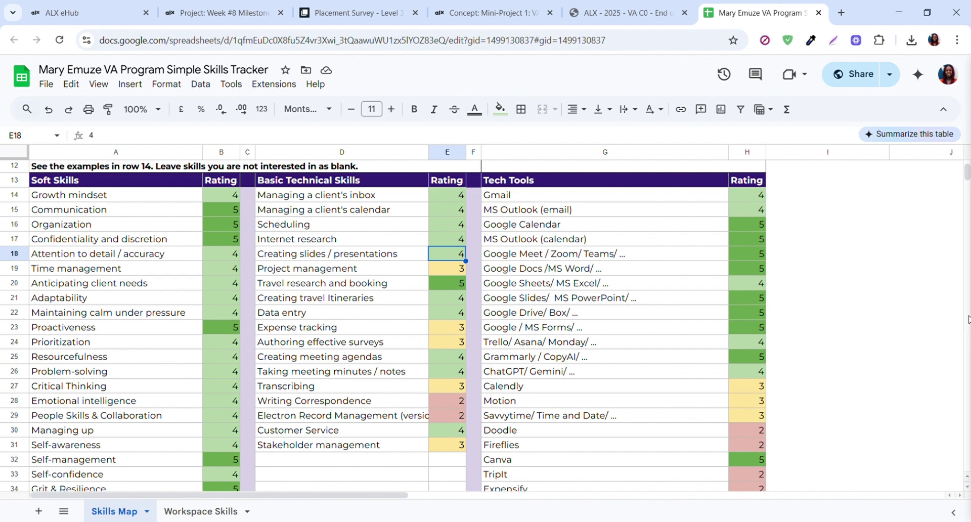
left_click_drag(965, 172, 966, 167)
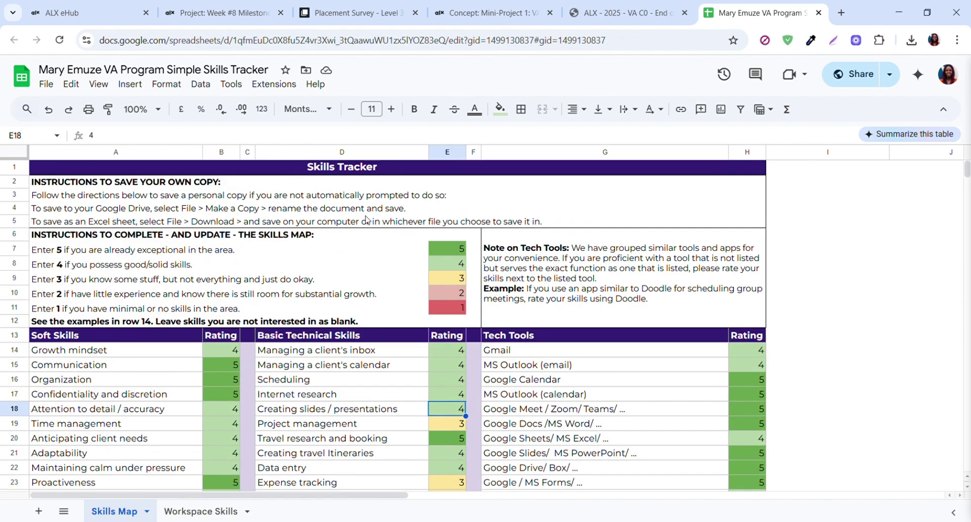
- Return to the Week #8 Milestone page and expand the Step 2: Submit instructions to read how to share the tracker
left_click(204, 16)
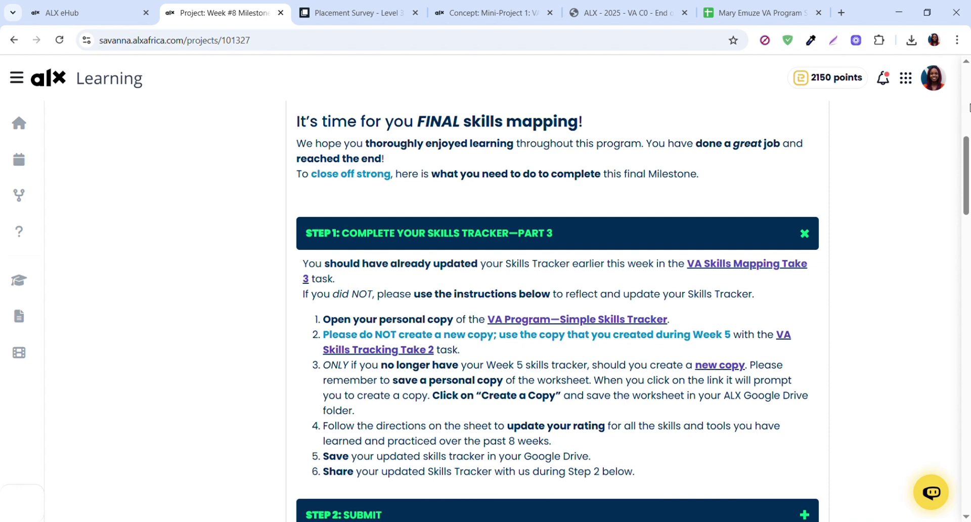
left_click_drag(967, 182, 968, 220)
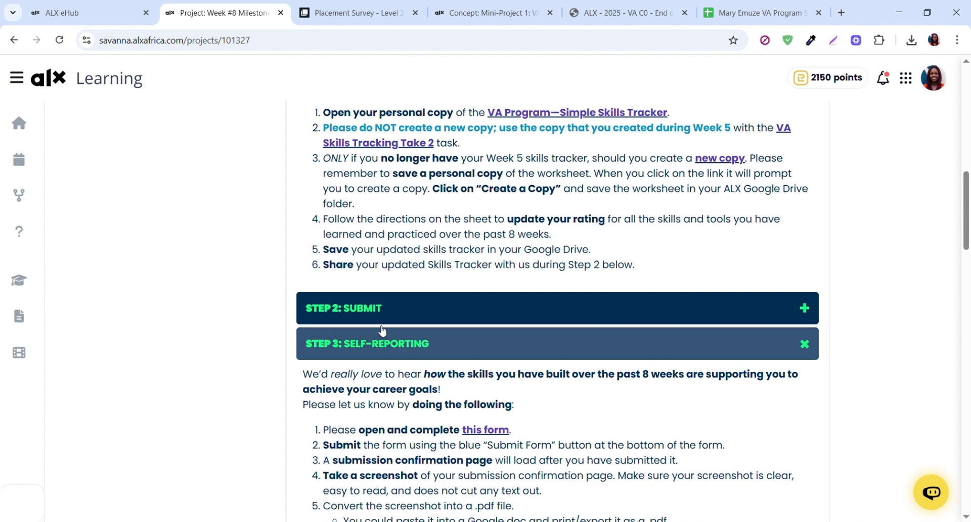
left_click(809, 310)
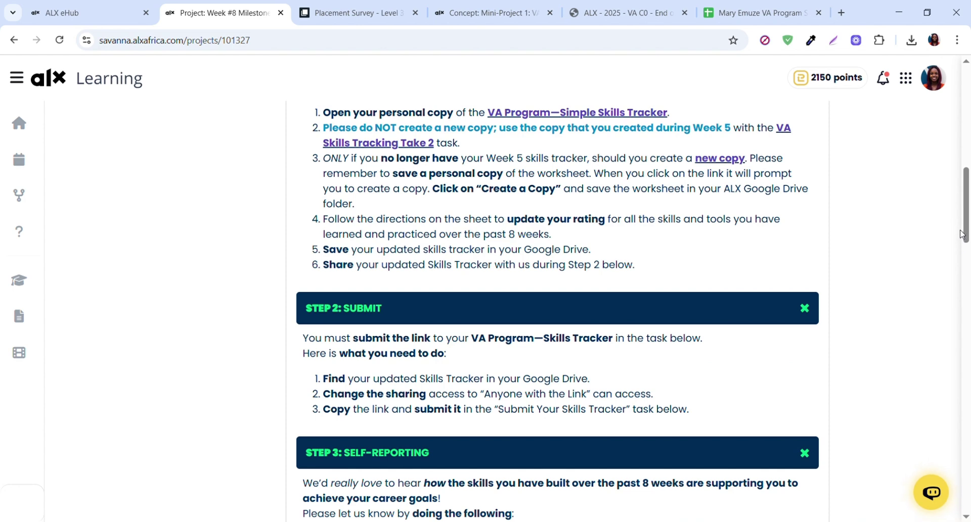
scroll(967, 233, "down", 2)
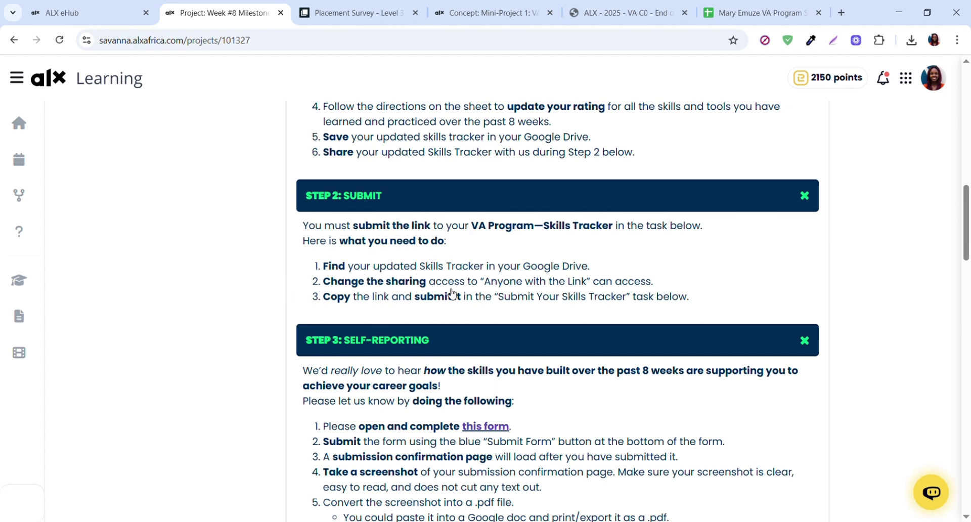
left_click(752, 15)
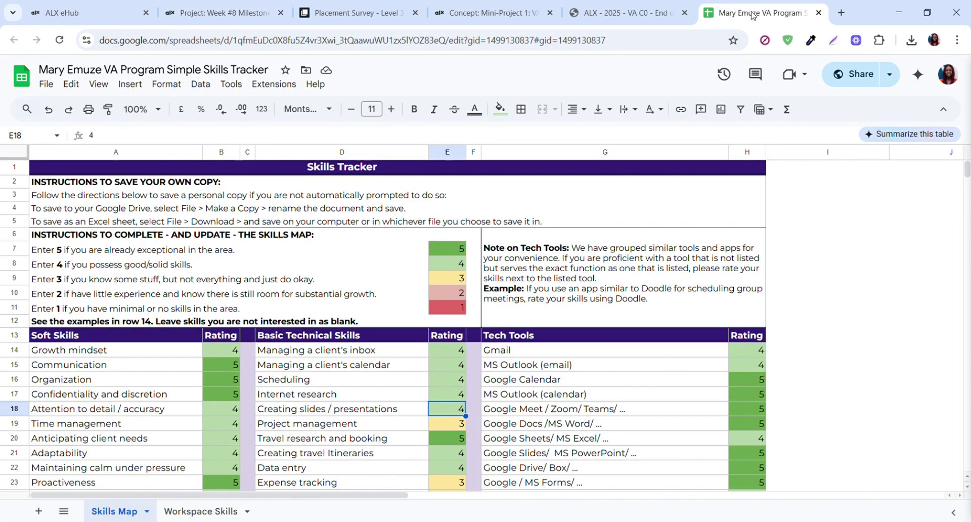
left_click(238, 12)
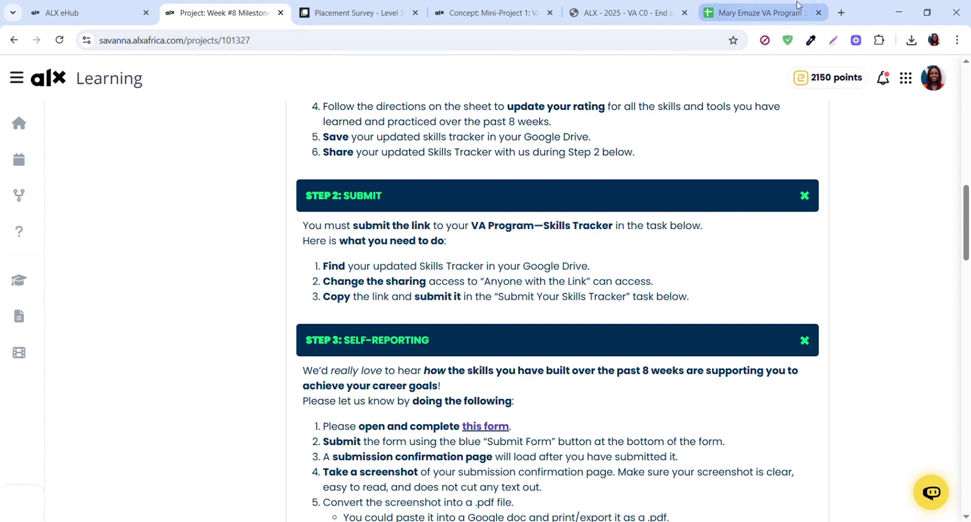
- Open Google Drive in a new browser tab
left_click(841, 14)
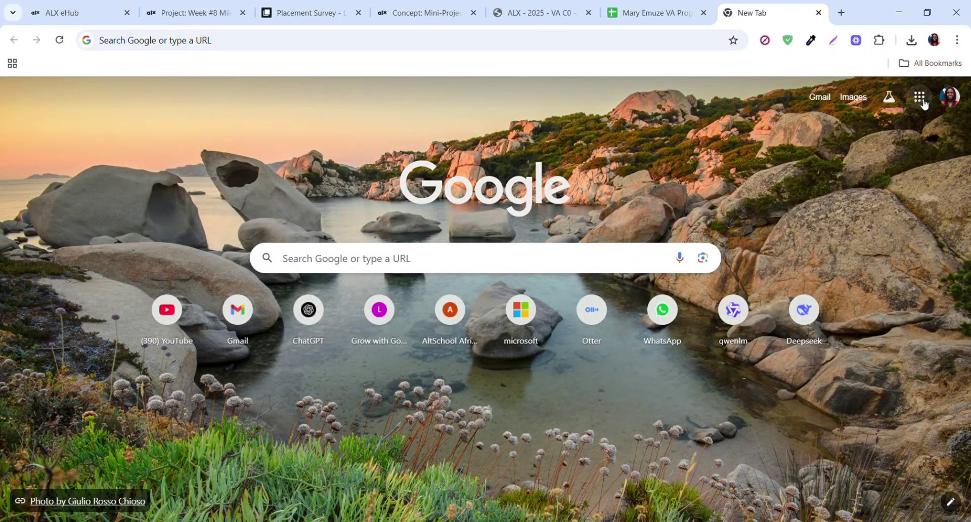
left_click(923, 104)
left_click(924, 104)
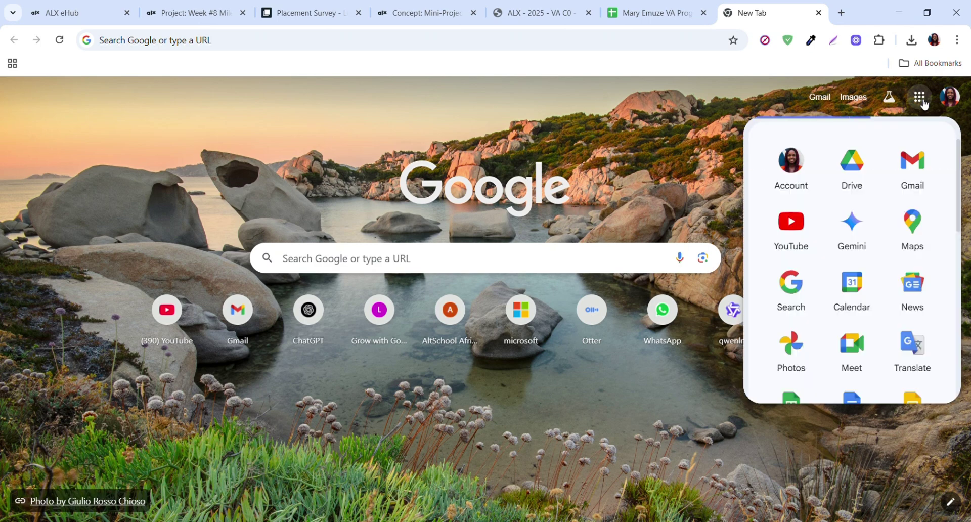
left_click(865, 168)
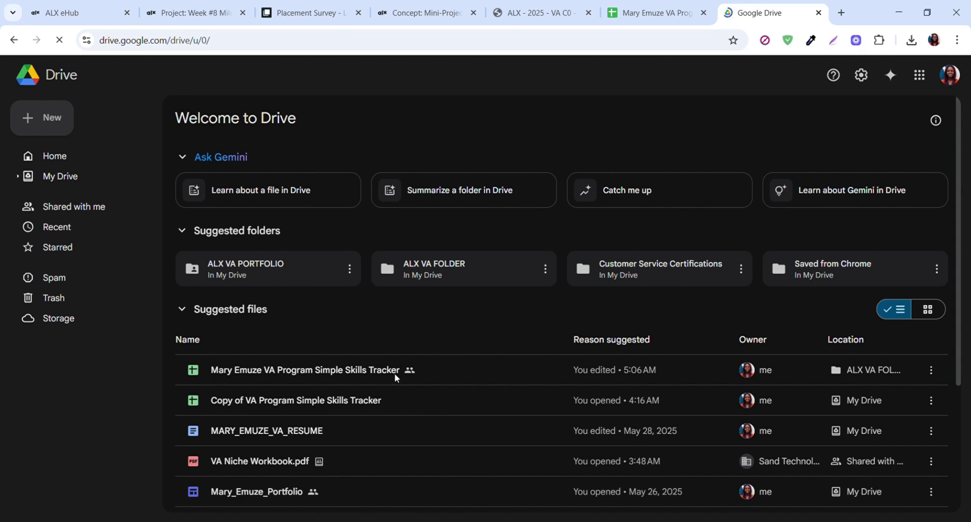
- Open the sharing settings of the personal VA Program Simple Skills Tracker file and copy its link
left_click(931, 372)
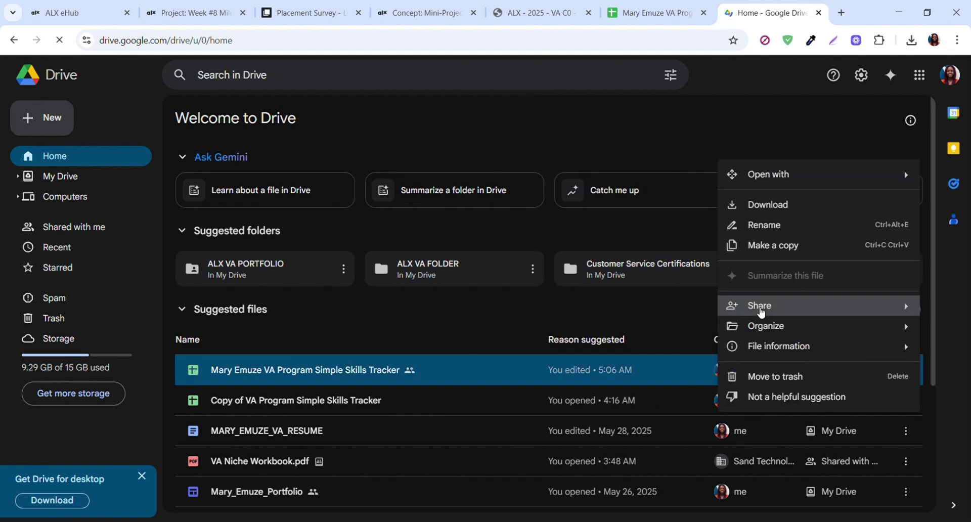
mouse_move(731, 315)
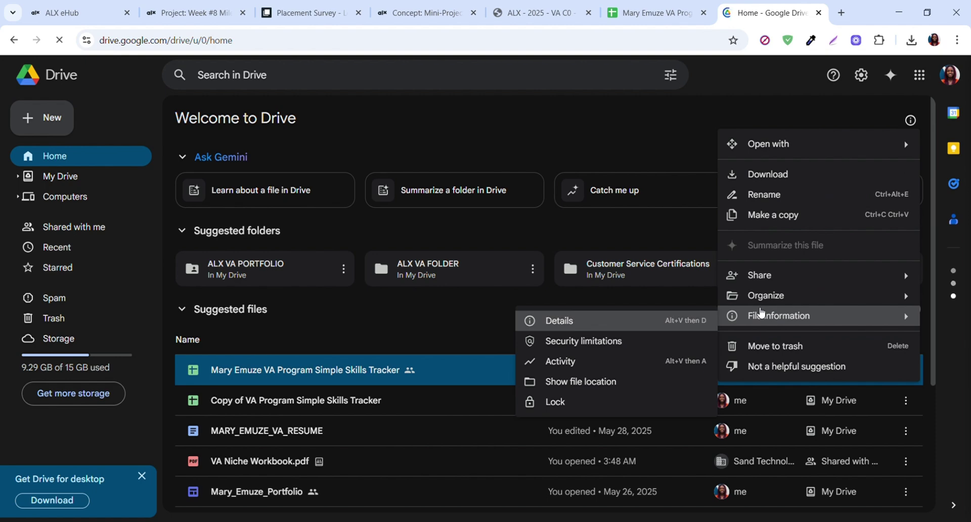
mouse_move(762, 277)
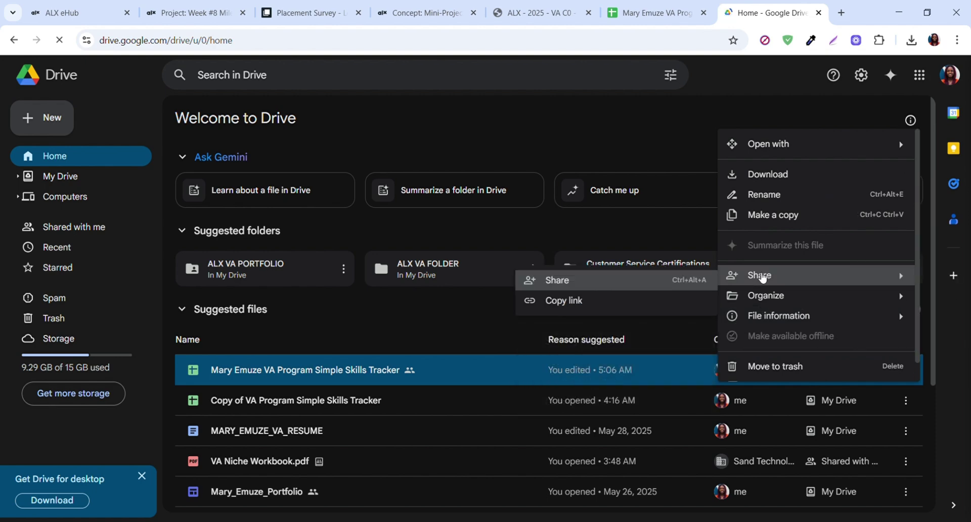
left_click(571, 281)
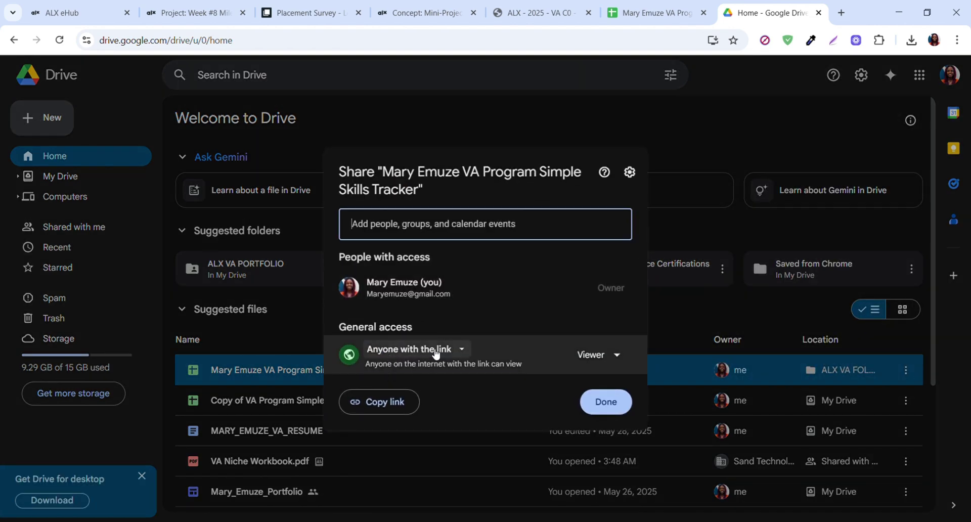
left_click(381, 404)
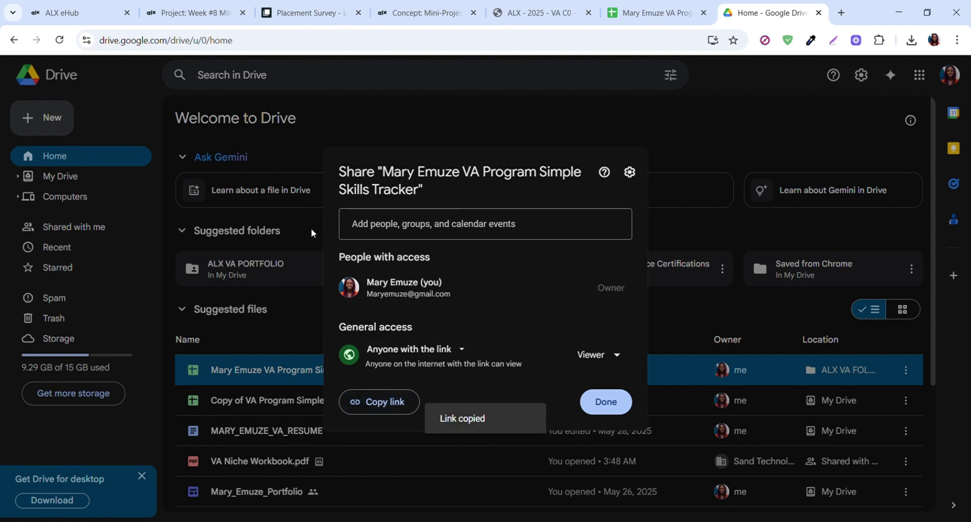
- Replace the saved URL in the milestone's Submit Your Skills Tracker task with the copied link, save it and check the submission
left_click(191, 11)
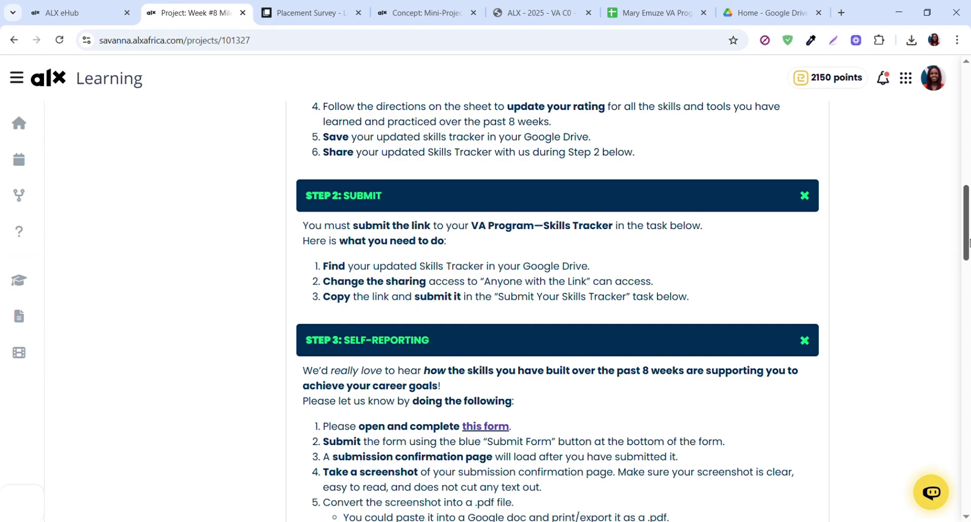
left_click_drag(967, 246, 964, 423)
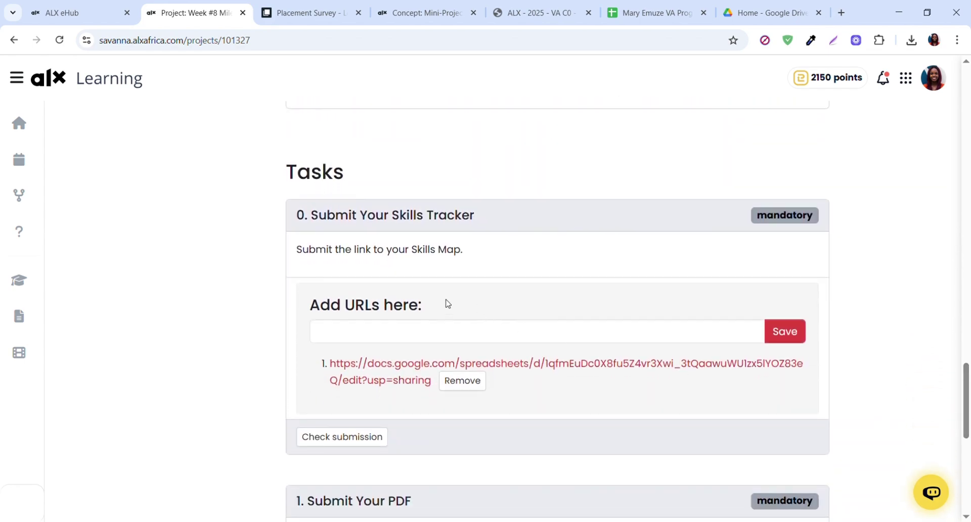
left_click(373, 334)
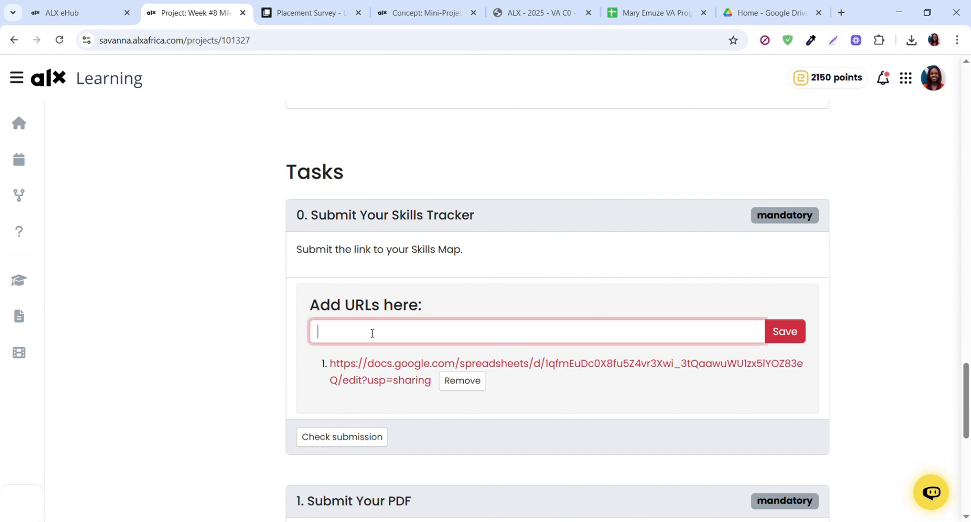
key("ctrl+v")
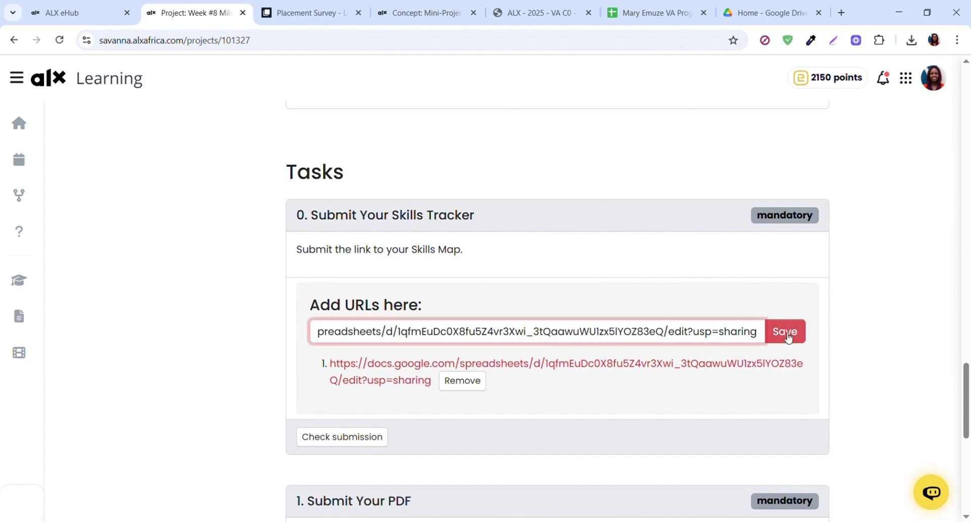
left_click(468, 387)
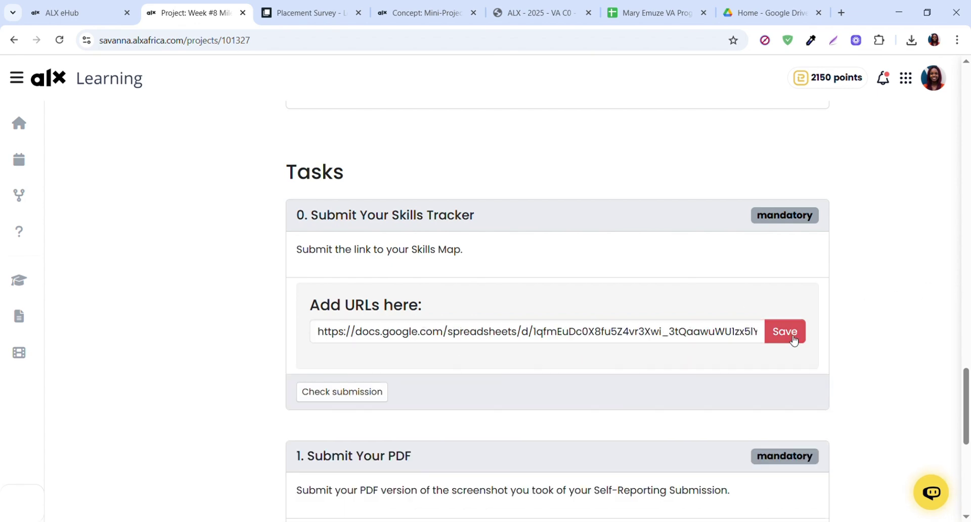
left_click(794, 339)
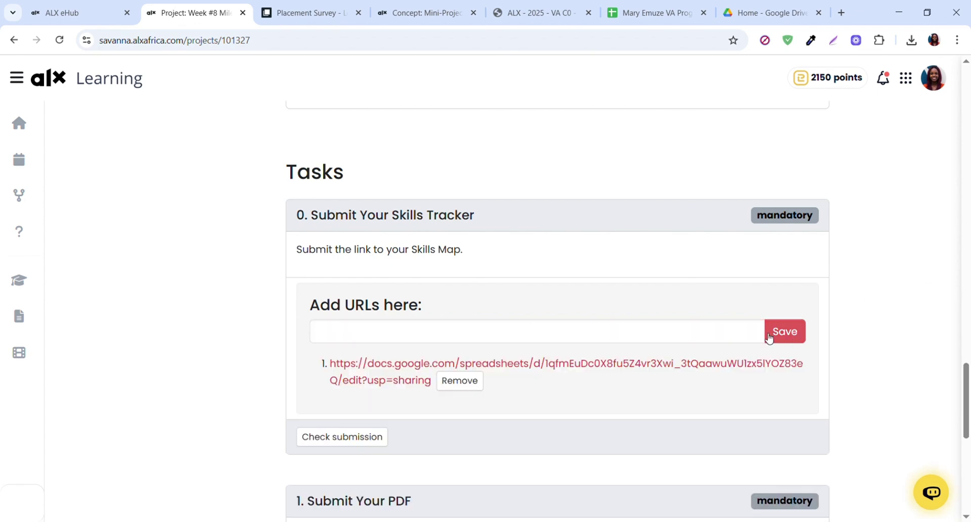
left_click(342, 438)
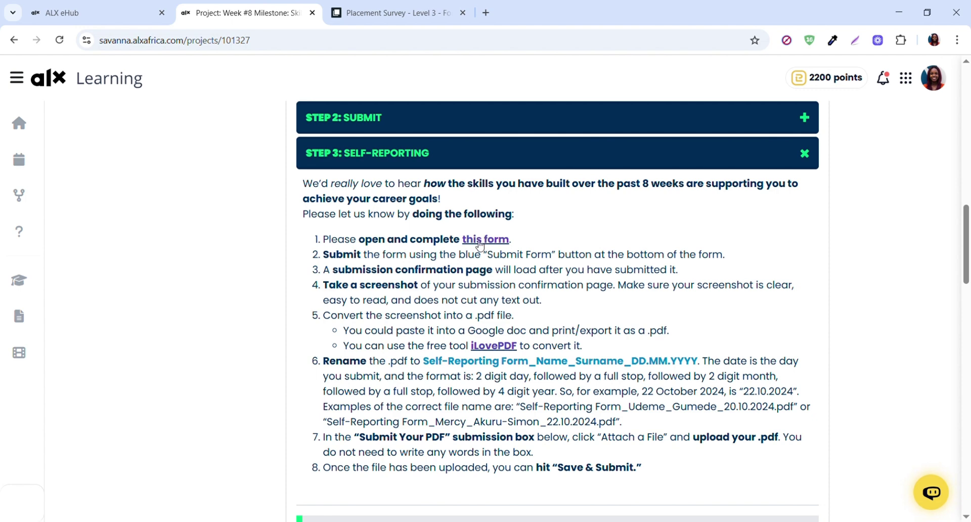
- View the Placement Survey submission confirmation and create a blank document in Google Docs for its screenshot
left_click(387, 17)
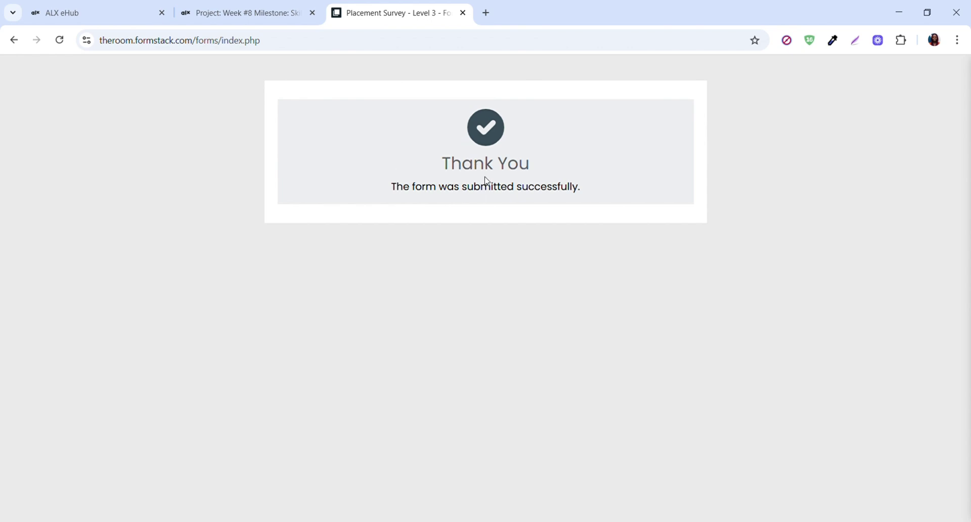
left_click(486, 14)
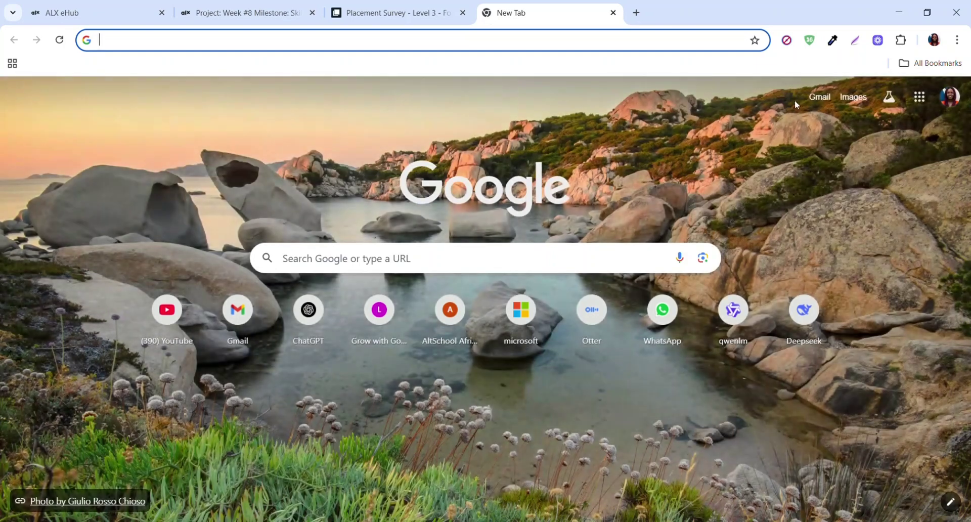
left_click(922, 99)
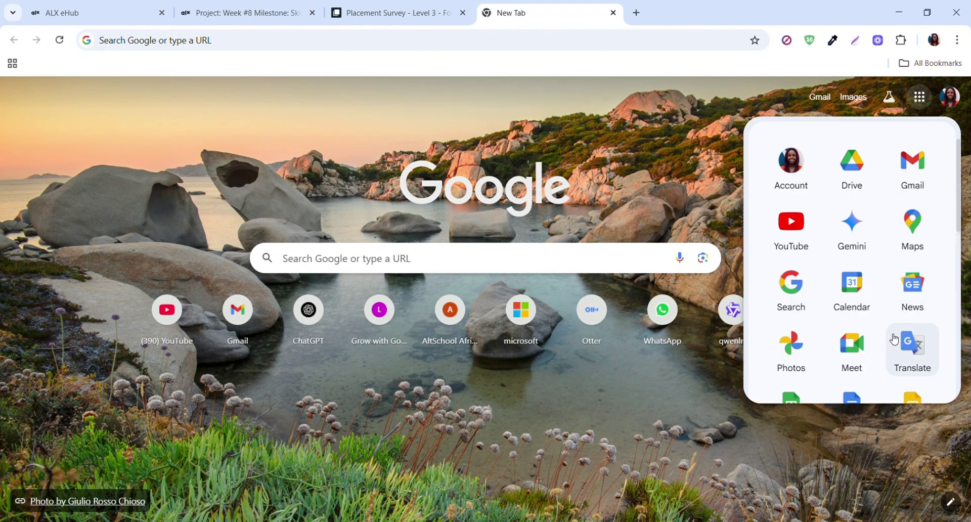
left_click(854, 400)
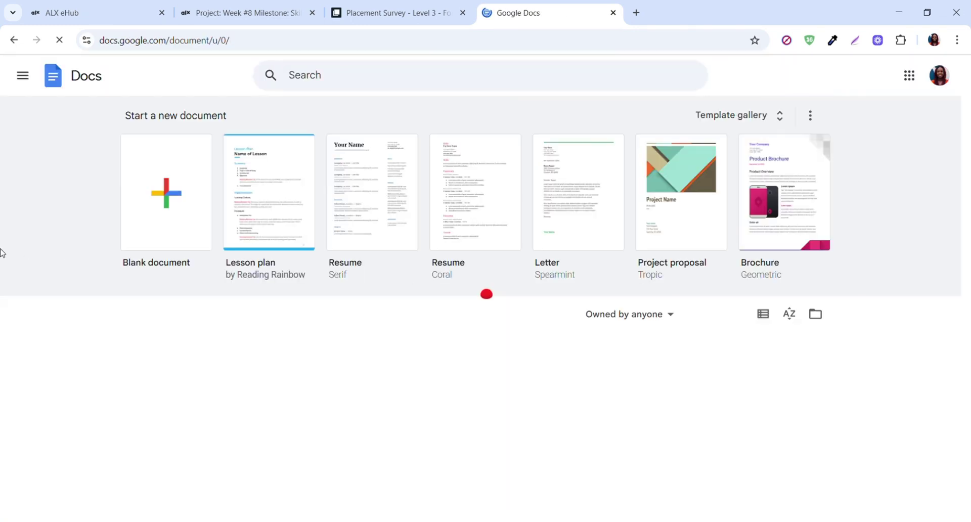
left_click(181, 193)
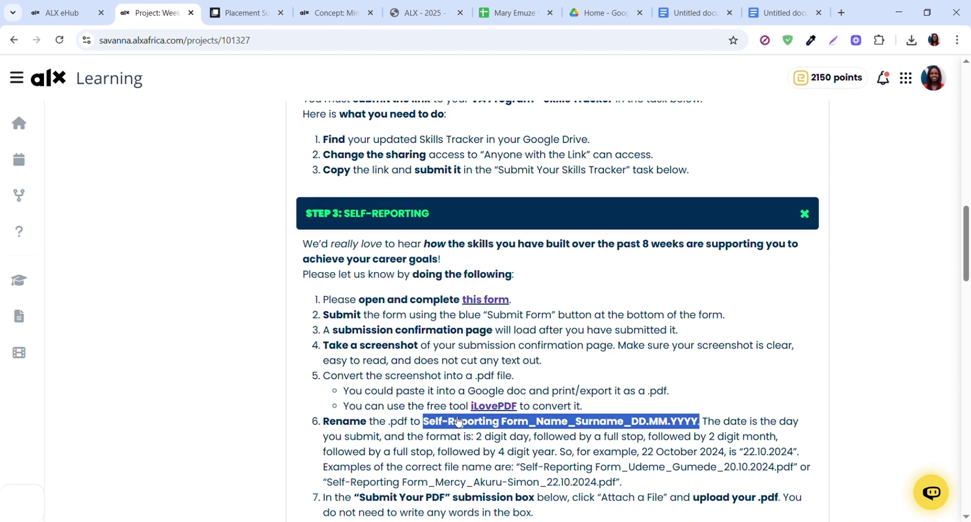
- Copy the file name template Self-Reporting Form_Name_Surname_DD.MM.YYYY from the milestone instructions and use it as the screenshot document's title in Google Docs
left_click(434, 424)
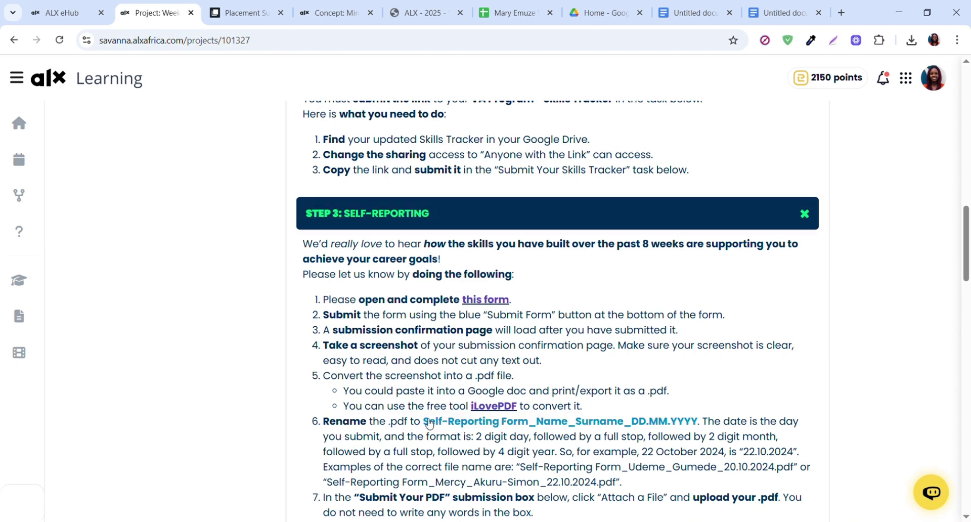
left_click_drag(425, 422, 698, 423)
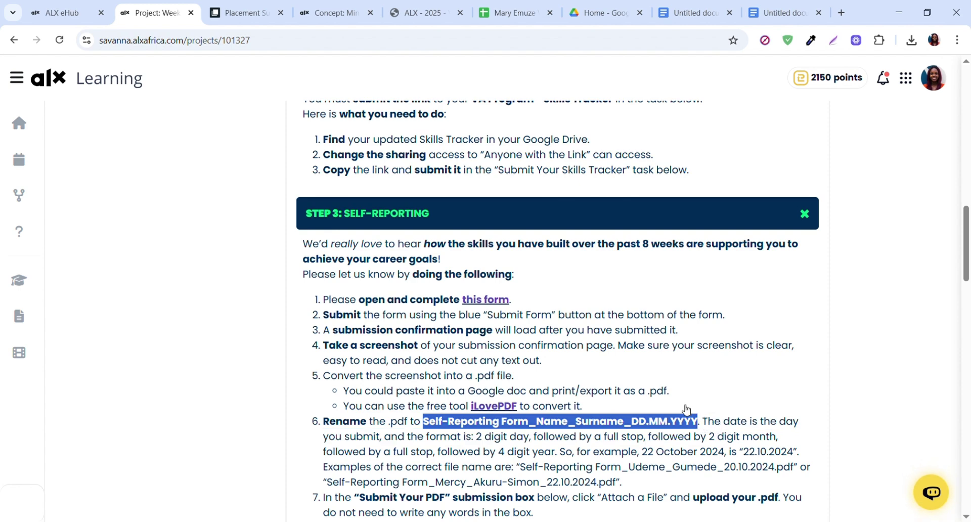
left_click(780, 12)
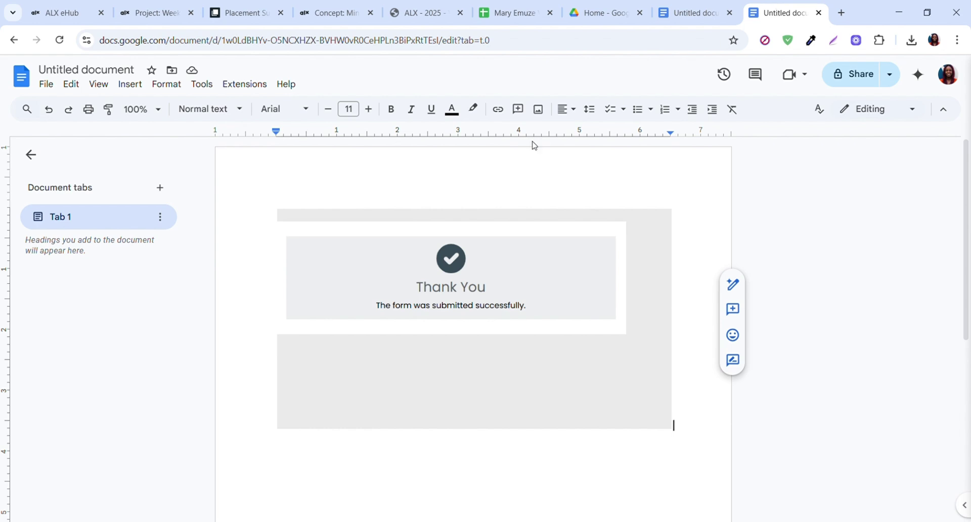
left_click(103, 74)
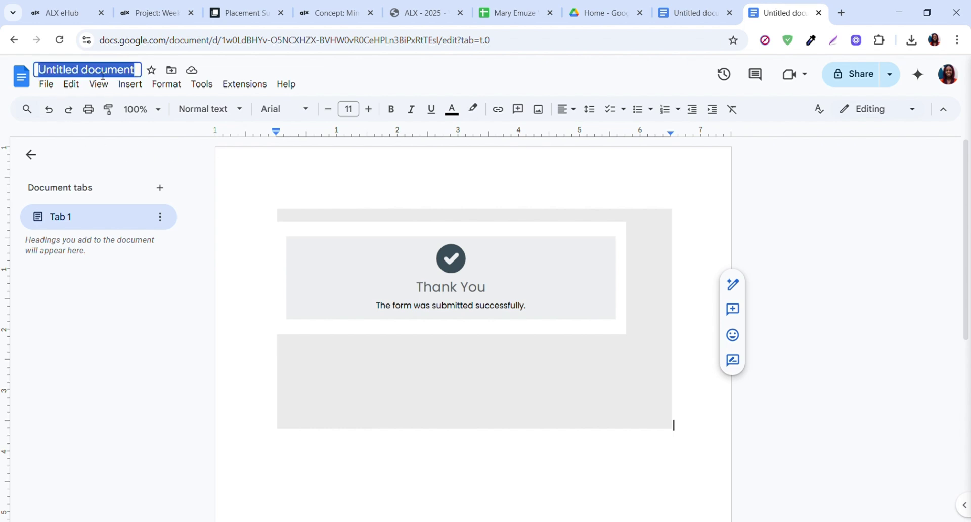
key("ctrl+v")
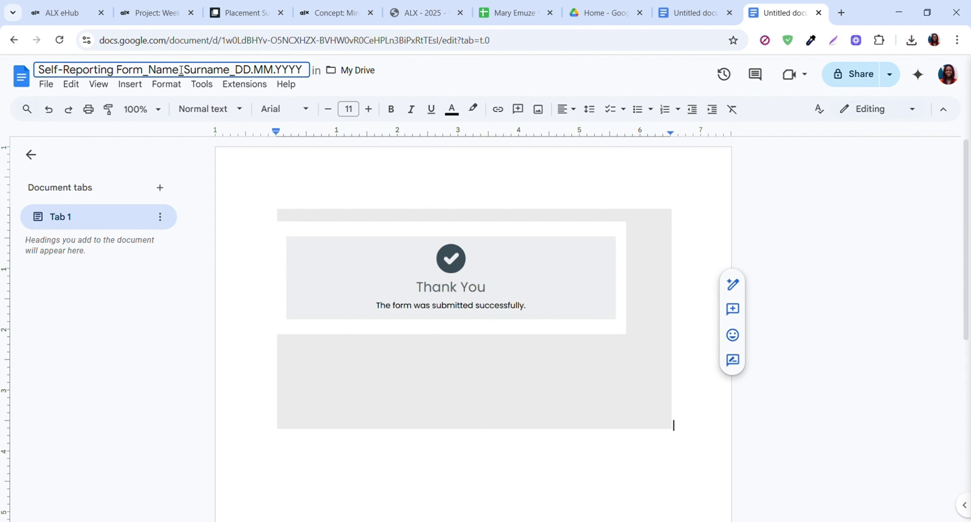
- Replace the Name and Surname placeholders in the document title with the learner's first name and surname
left_click_drag(178, 70, 149, 70)
type("Mary")
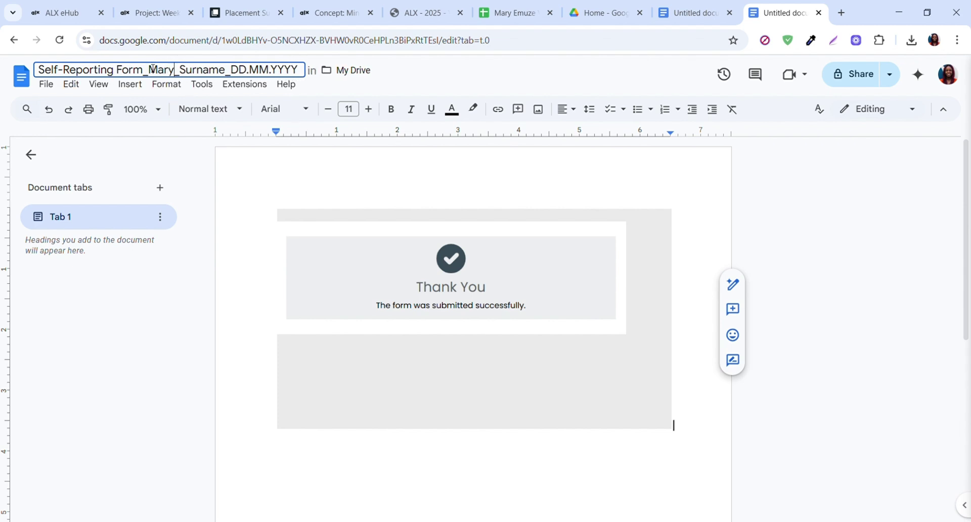
left_click_drag(225, 70, 180, 70)
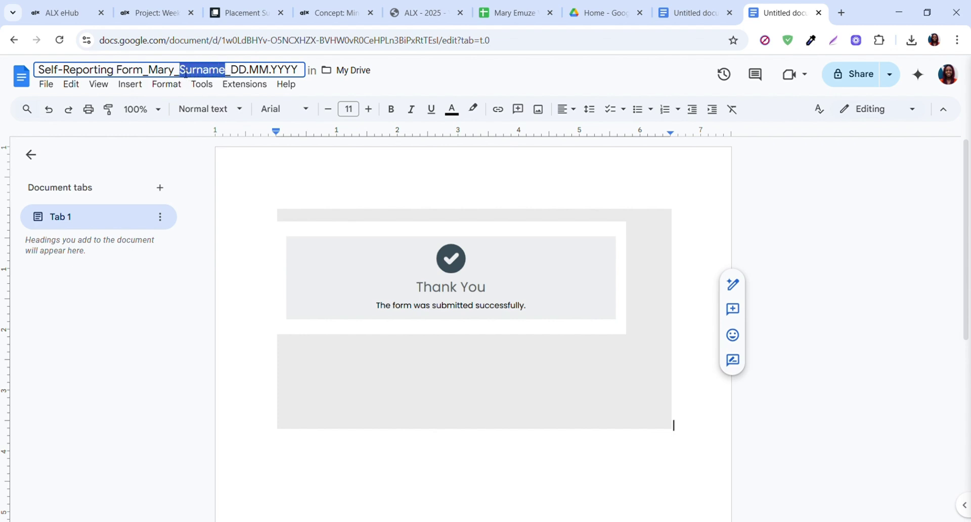
type("Emuze")
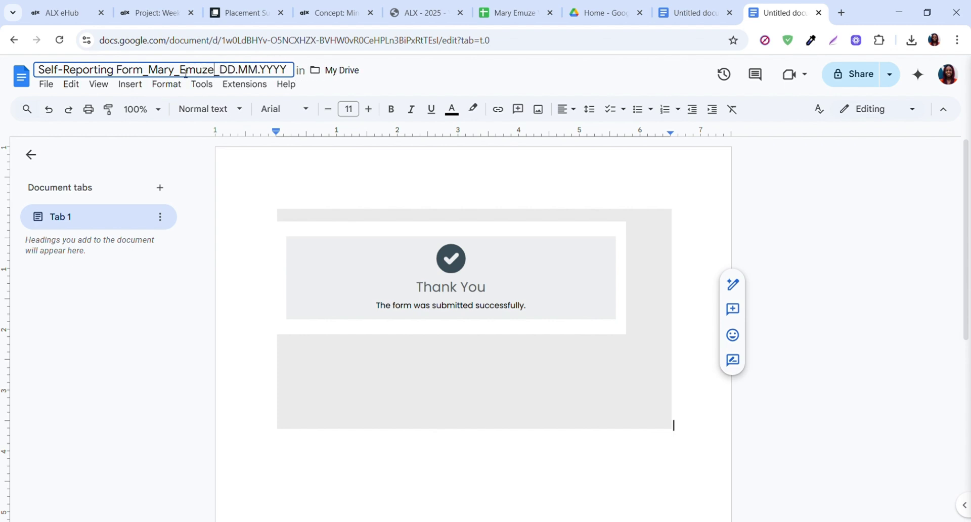
- Replace the date placeholder in the document title with 30.MAY.2025 and save the title
left_click_drag(228, 70, 226, 75)
type("30")
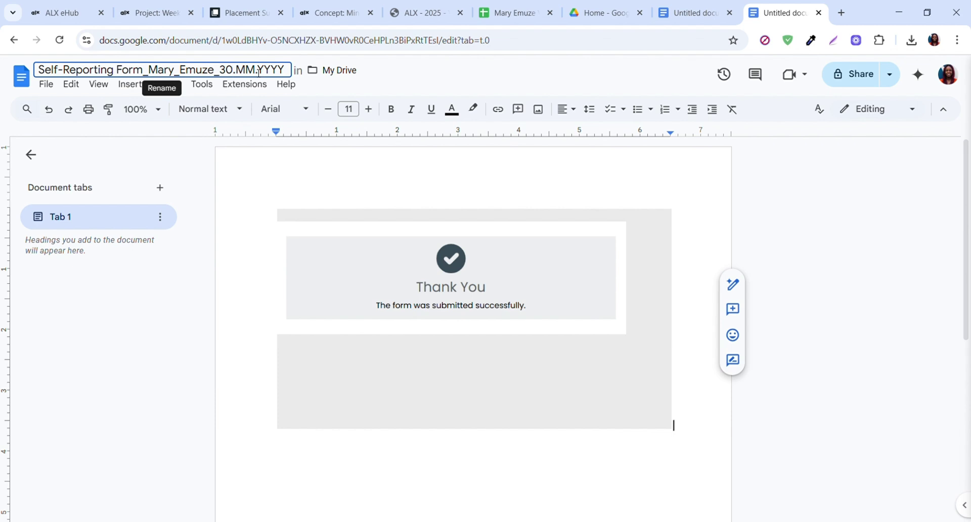
left_click_drag(255, 70, 236, 72)
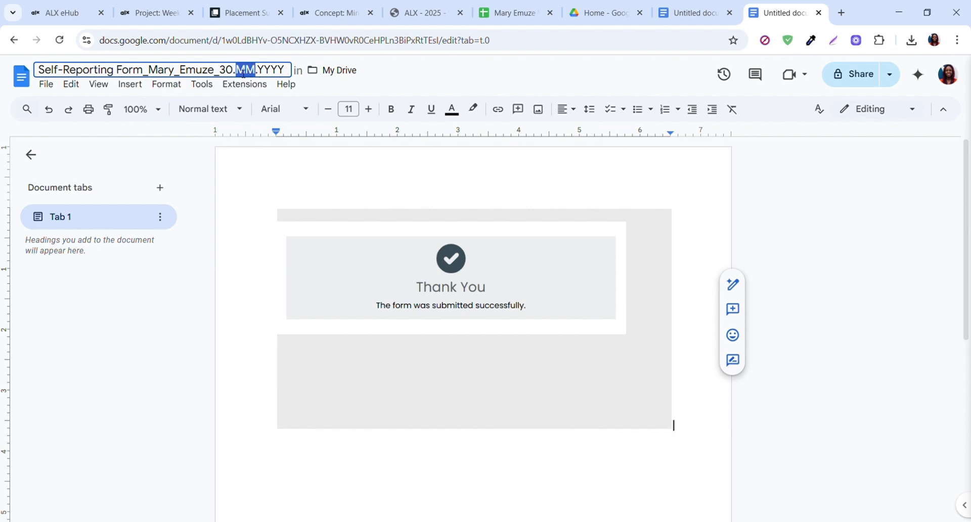
type("MAY")
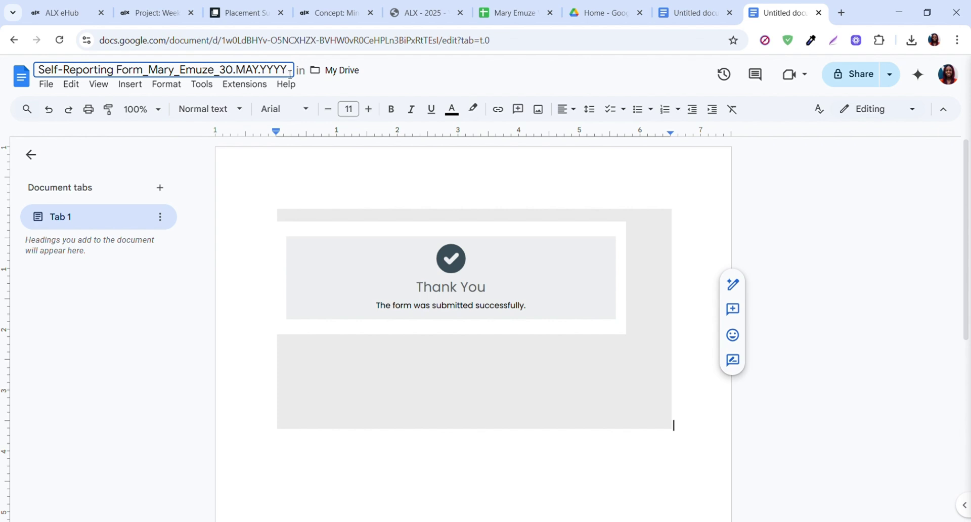
left_click_drag(290, 71, 268, 72)
type("2025")
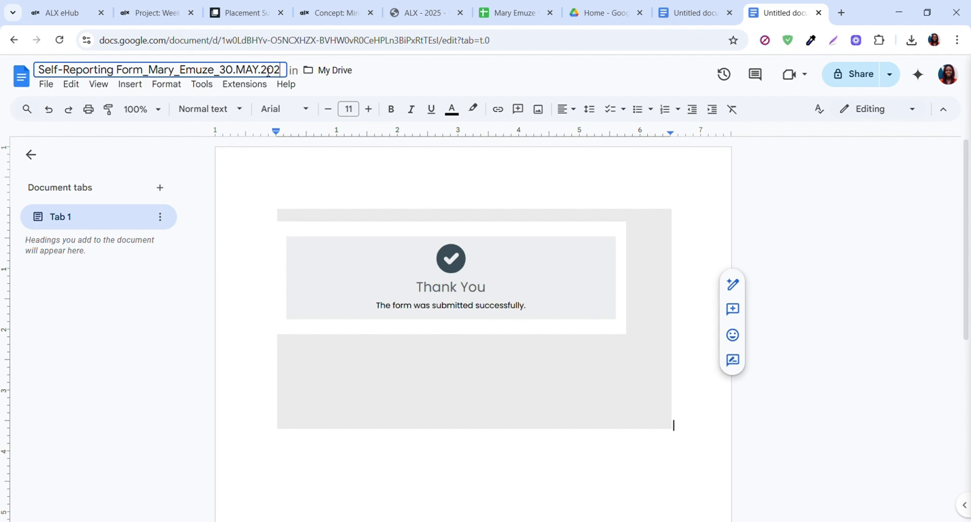
left_click(386, 74)
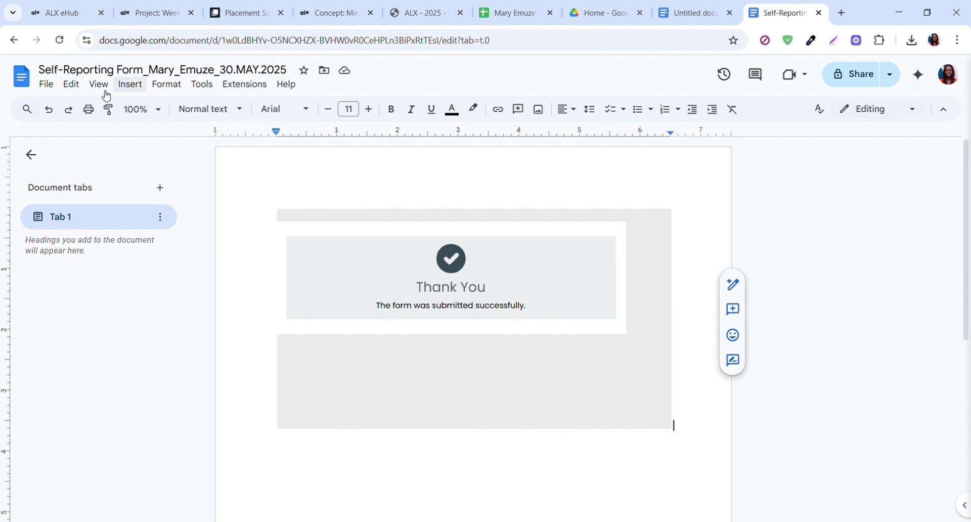
- Download the self-reporting document as a PDF Document (.pdf)
left_click(48, 87)
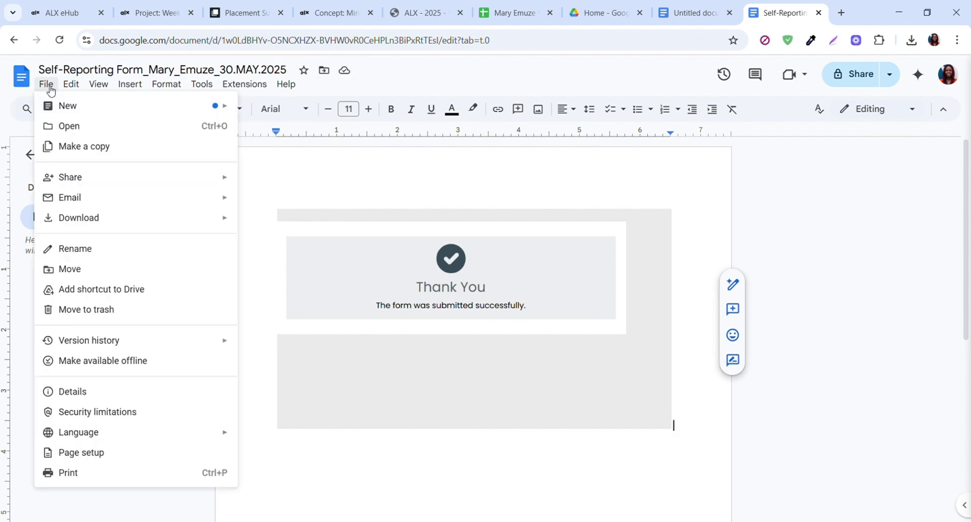
mouse_move(216, 218)
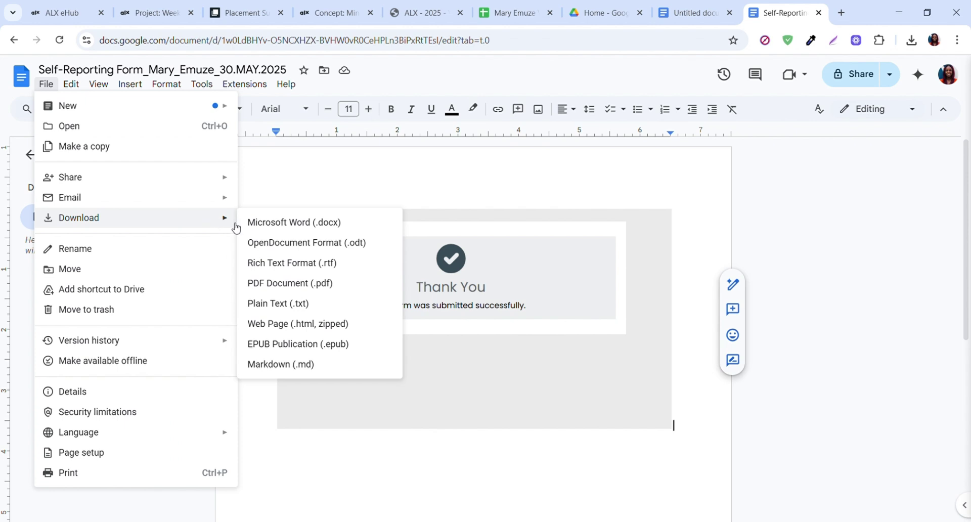
left_click(287, 284)
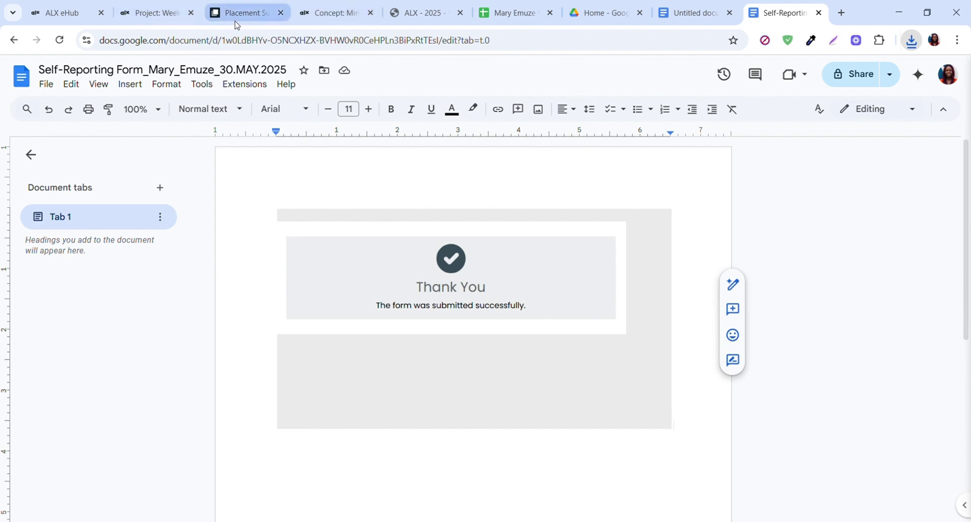
- Return to the ALX milestone project and remove the previously uploaded Skills Tracker PDF from the Submit Your PDF task
left_click(144, 16)
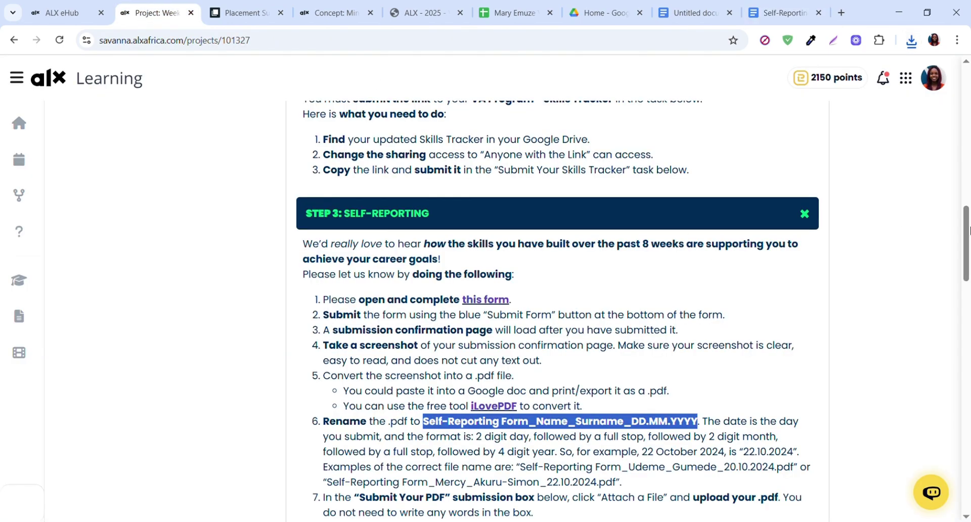
left_click_drag(968, 248, 963, 460)
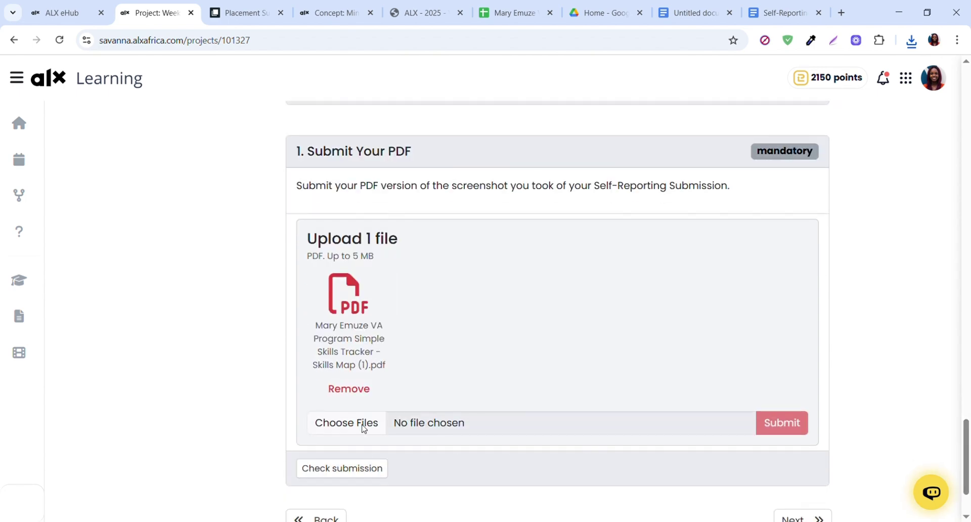
left_click(349, 390)
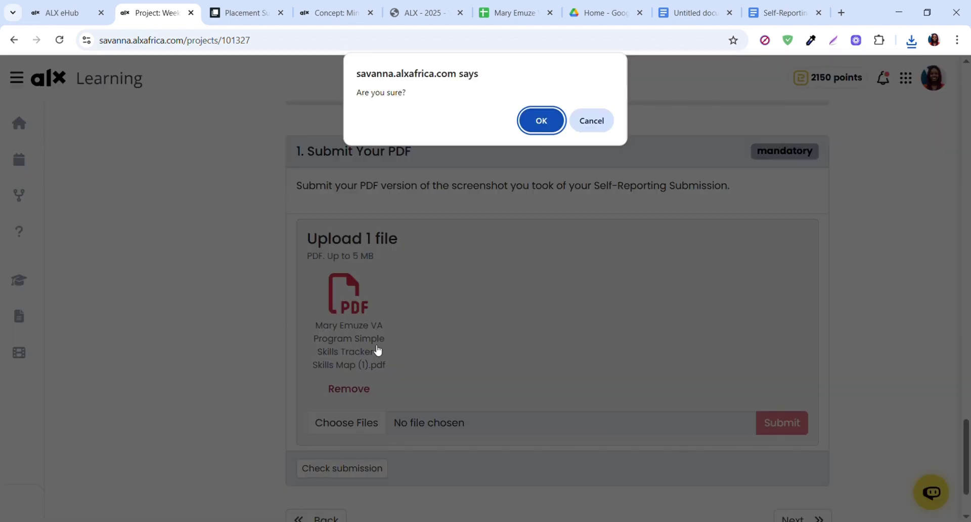
left_click(545, 124)
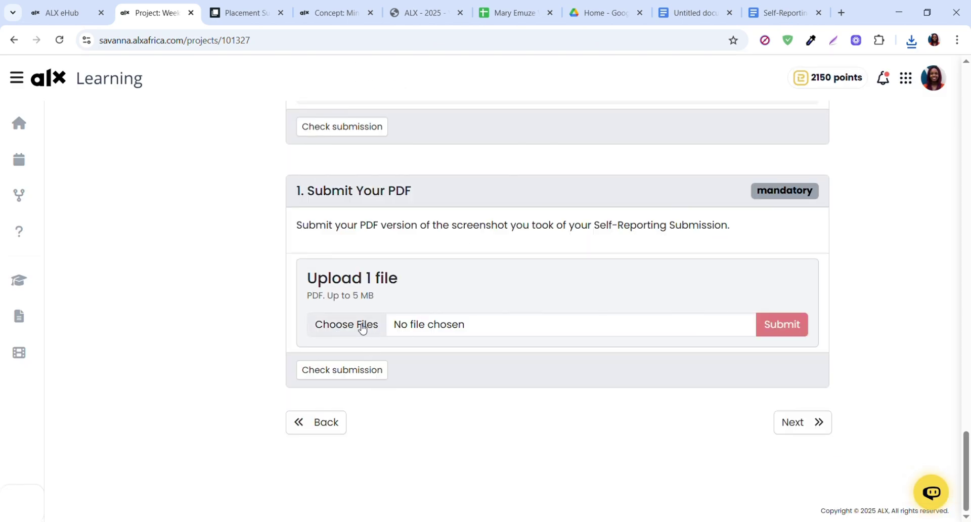
- Upload and submit the downloaded Self-Reporting Form PDF in the Submit Your PDF task, check the submission and close the result
left_click(361, 327)
double_click(345, 288)
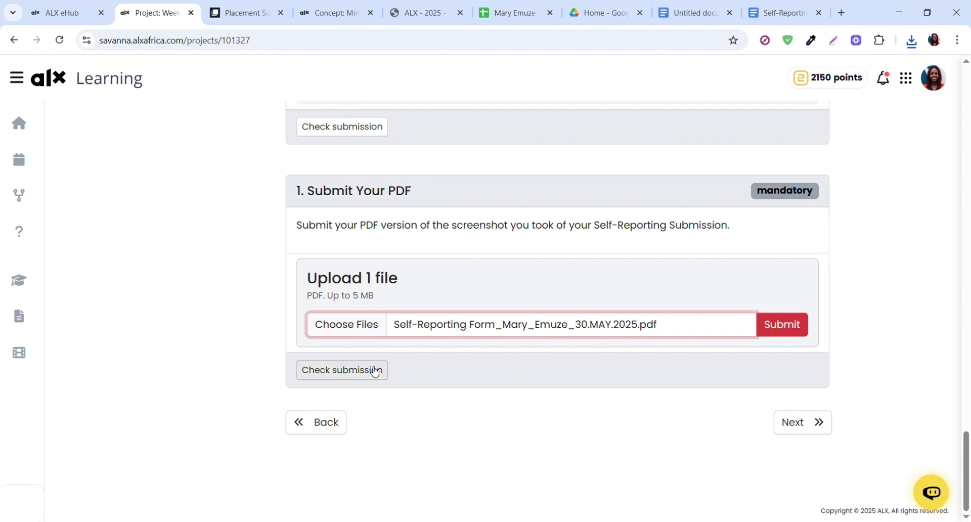
left_click(787, 325)
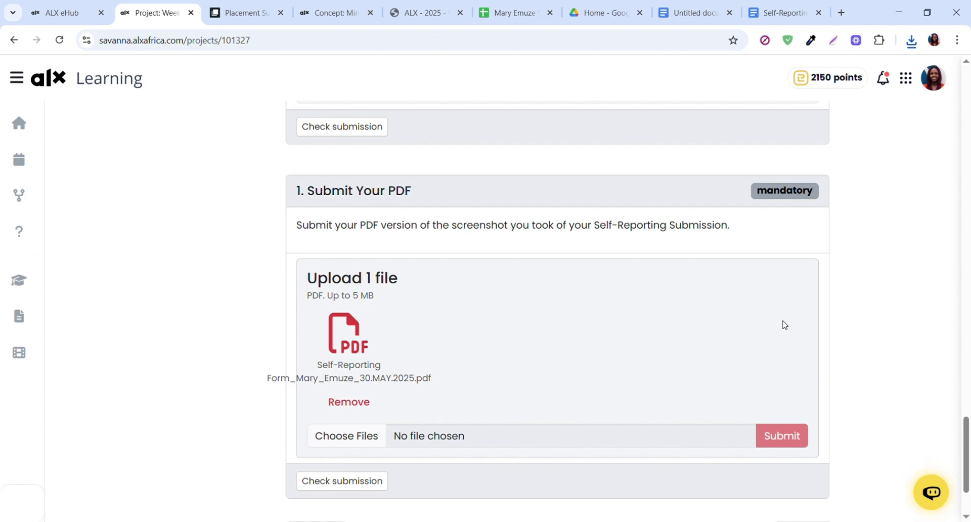
left_click(366, 481)
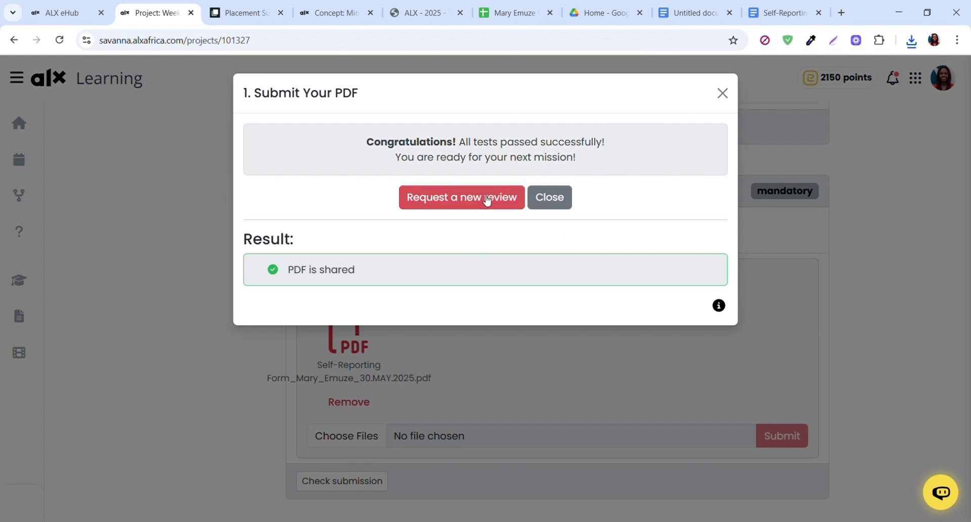
left_click(557, 201)
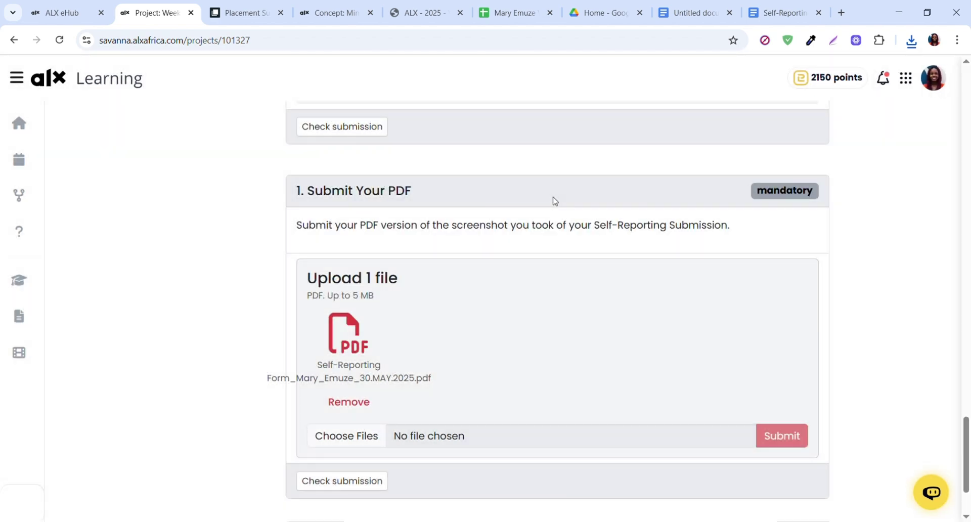